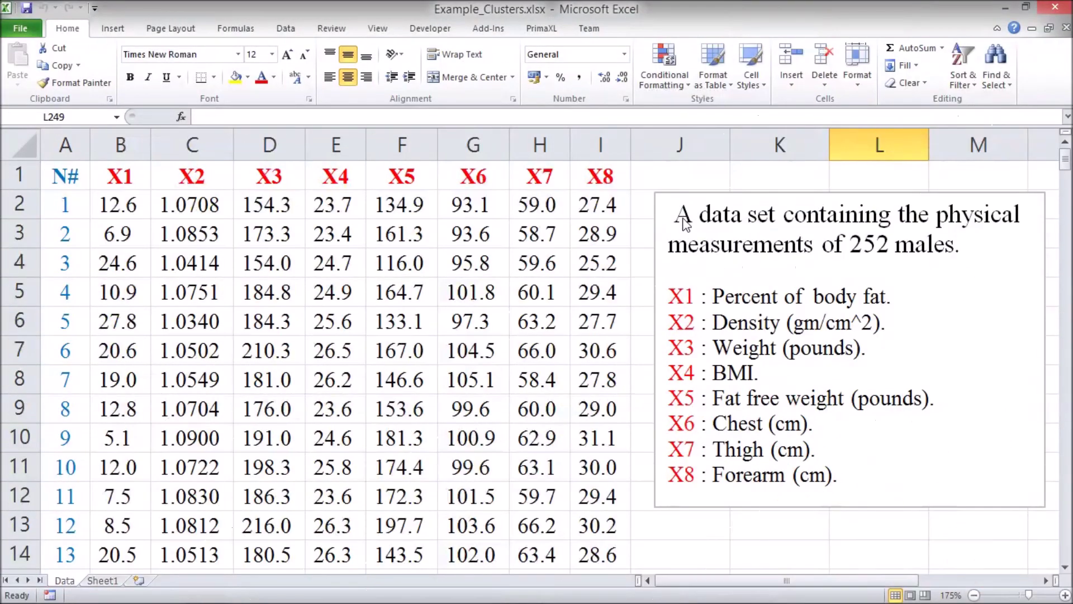
- Review the data set description and the X1–X8 variable headers on the sheet
mouse_move(683, 222)
left_mouse_down()
mouse_move(948, 251)
mouse_move(975, 278)
left_mouse_up()
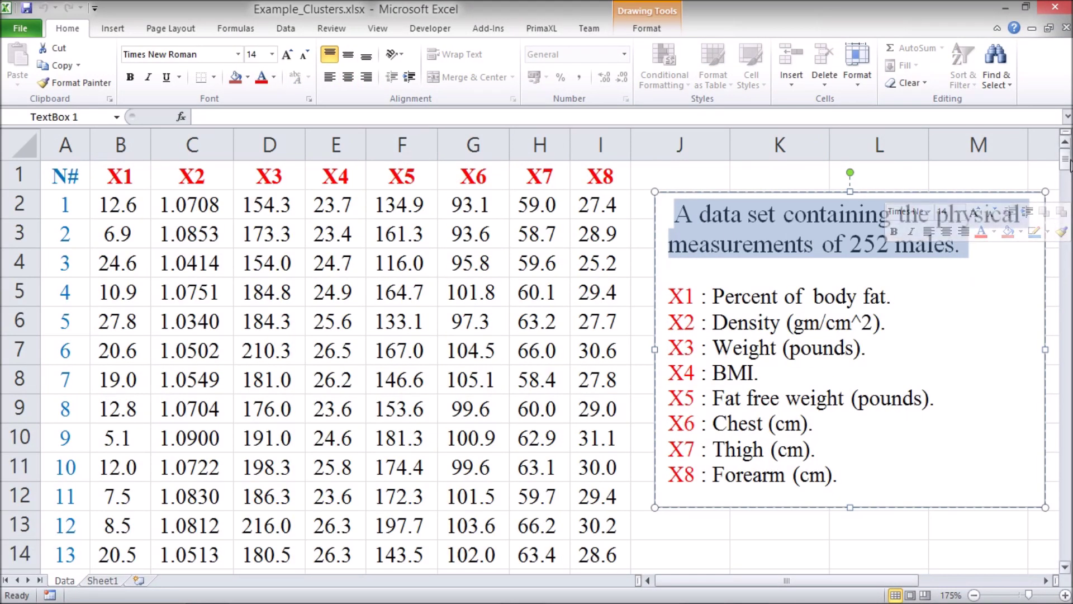
mouse_move(1064, 161)
left_mouse_down()
mouse_move(1065, 526)
mouse_move(1068, 159)
left_mouse_up()
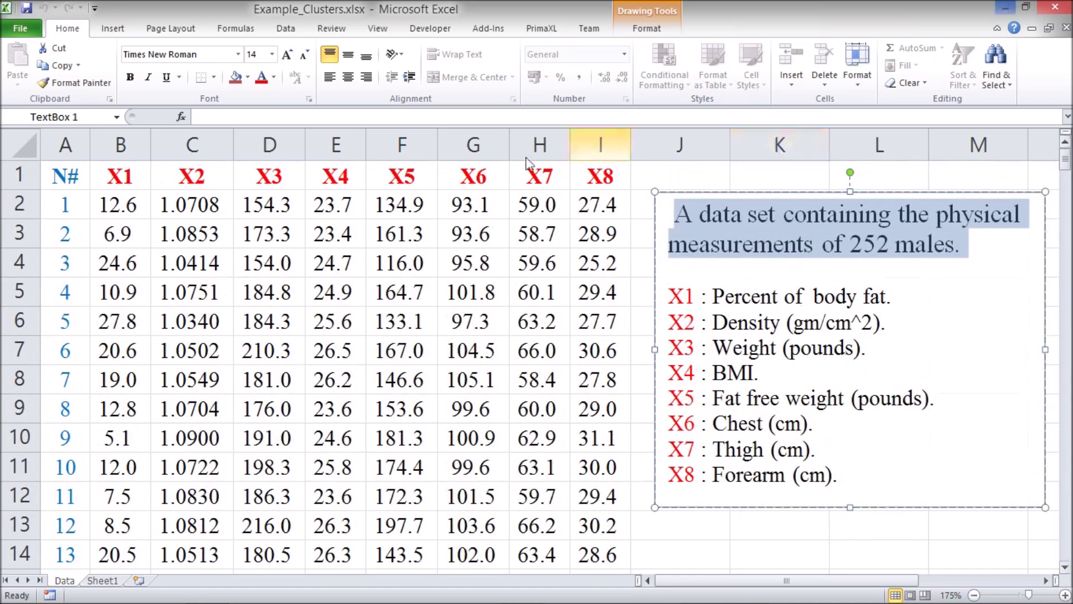
left_click(679, 304)
left_click_drag(120, 184, 596, 193)
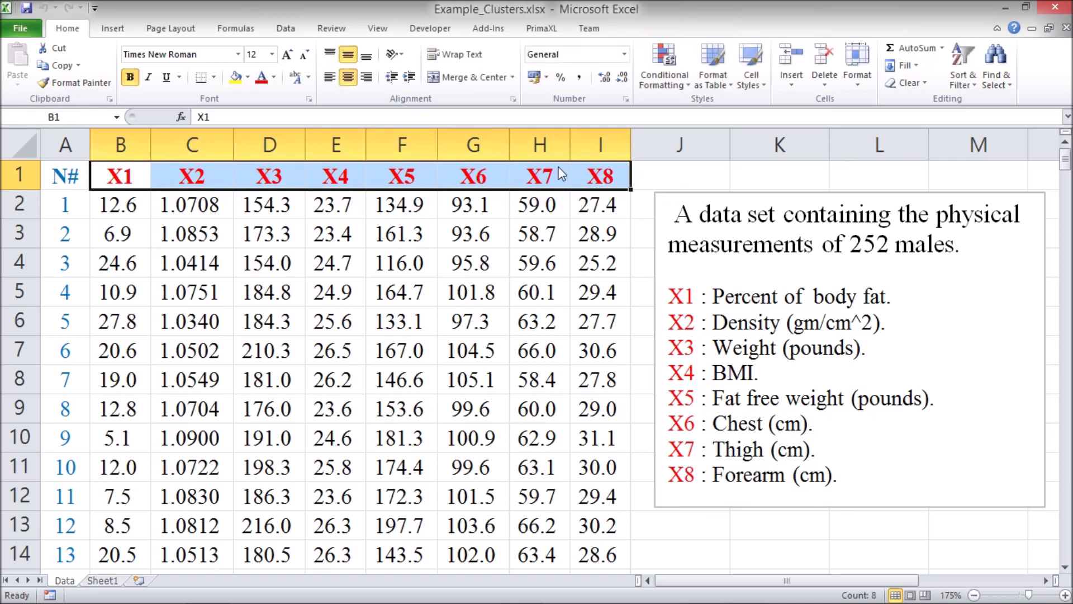
left_click(401, 392)
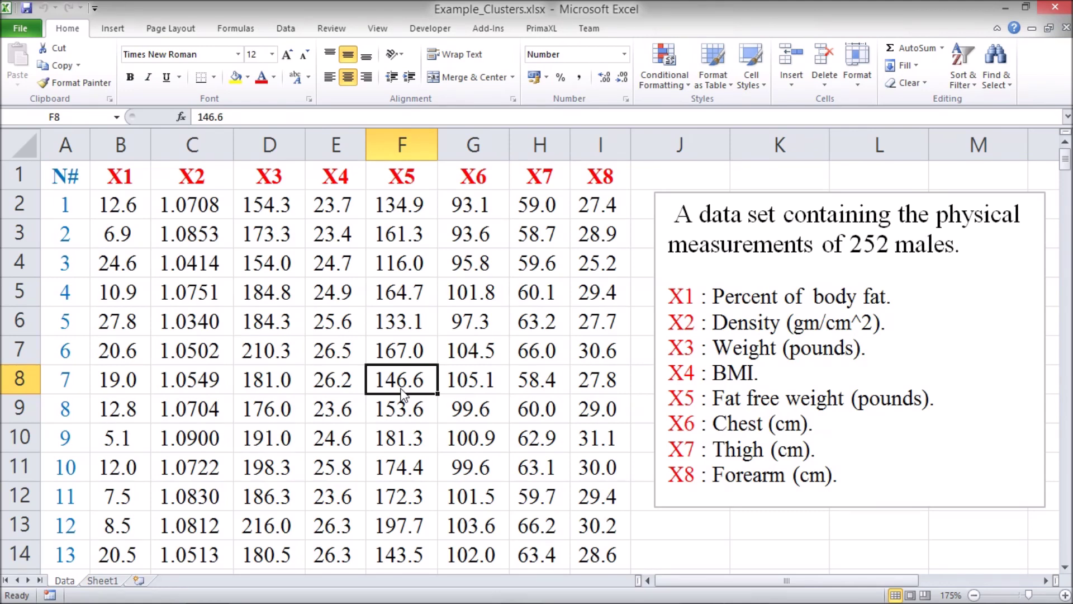
- Run PrimaXL k-means on B2:I253 with 3 clusters, output to a new sheet
left_click(543, 30)
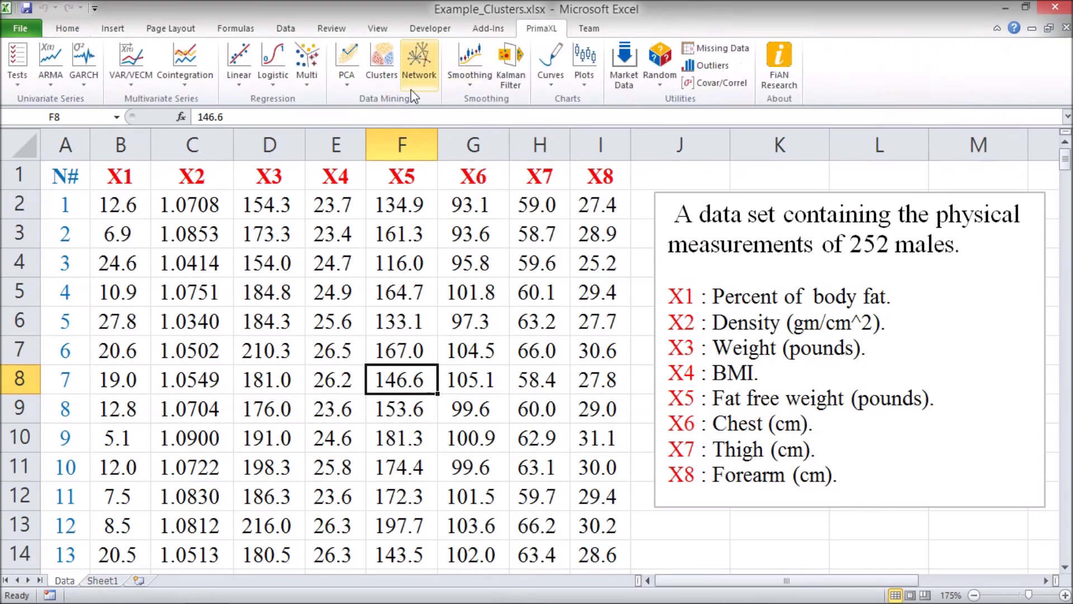
left_click(386, 76)
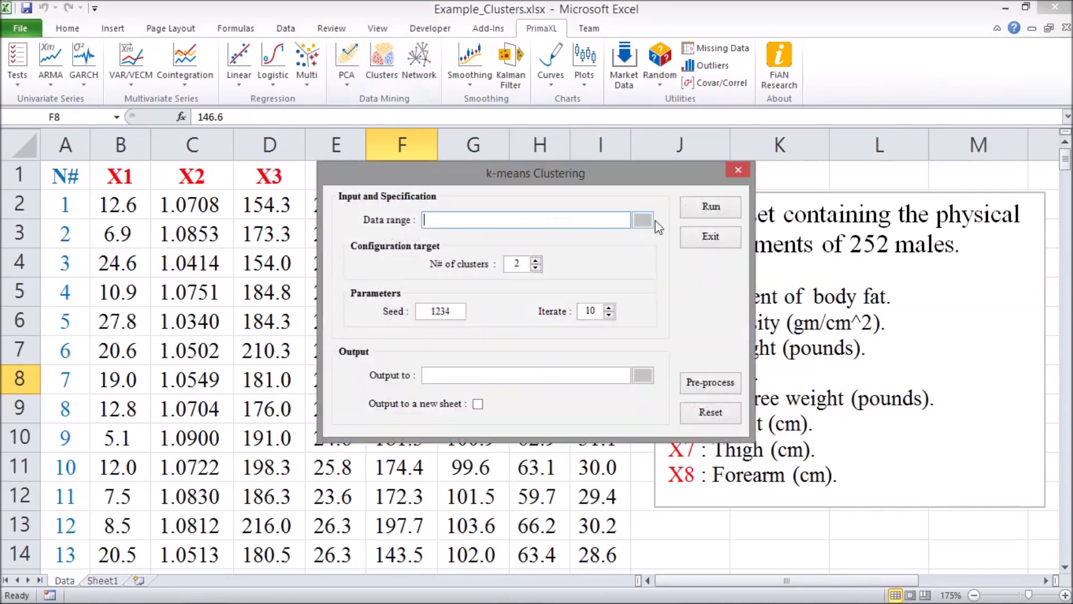
left_click(487, 220)
left_click_drag(120, 205, 615, 542)
left_click(667, 310)
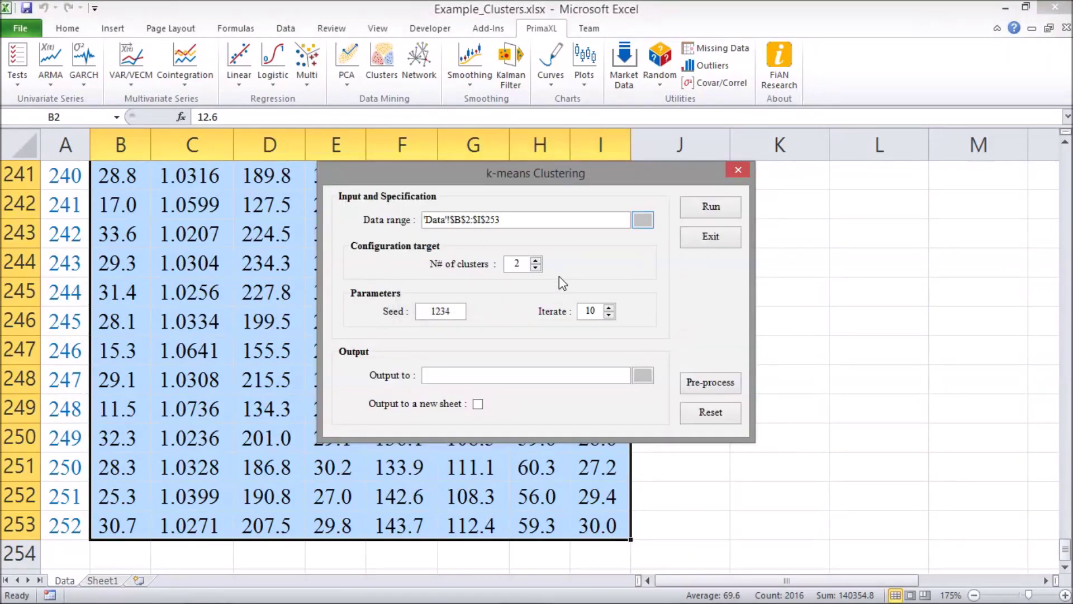
left_click(536, 260)
left_click(477, 404)
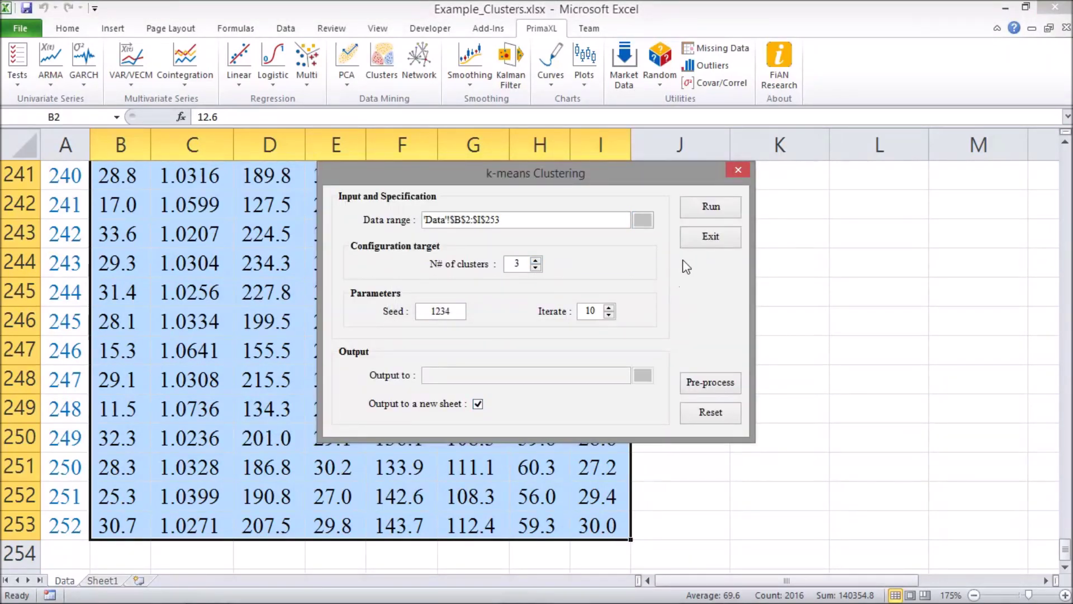
left_click(705, 207)
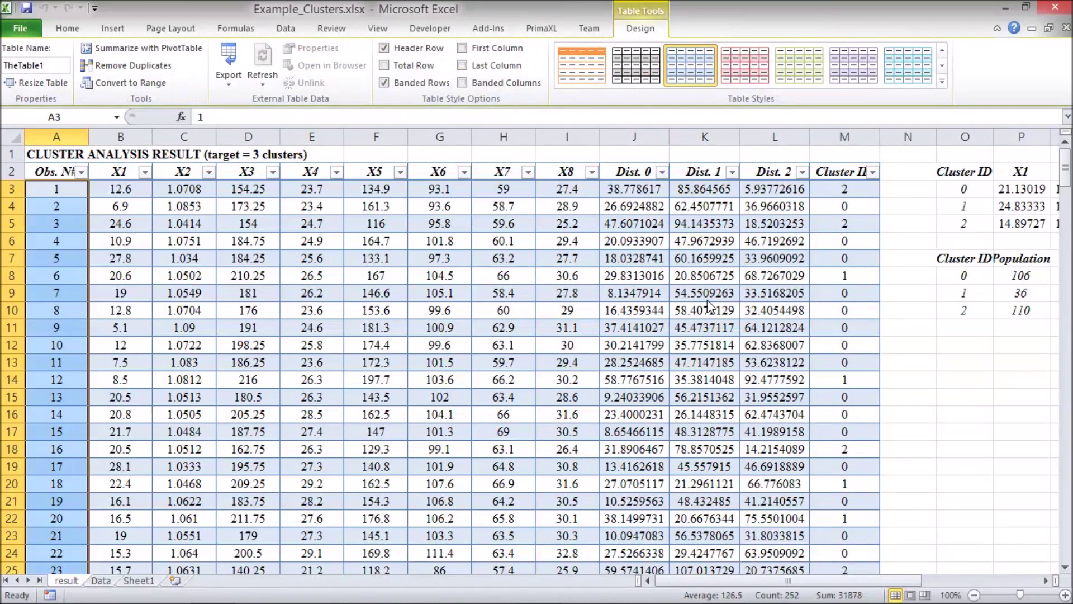
- Sort the rows by Cluster ID smallest to largest and widen column M to fit
left_click(871, 172)
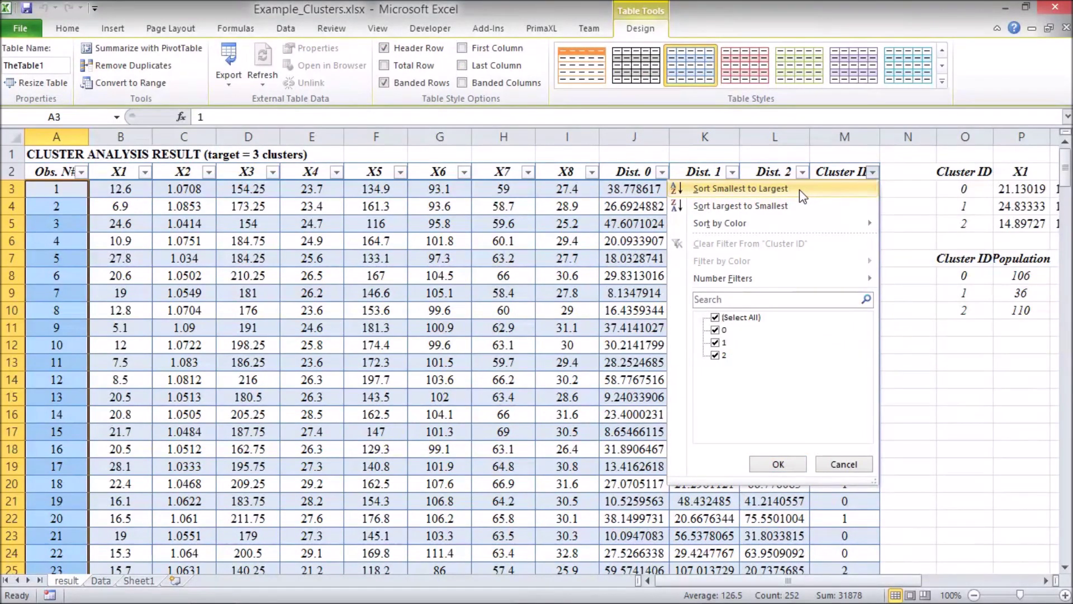
left_click(800, 189)
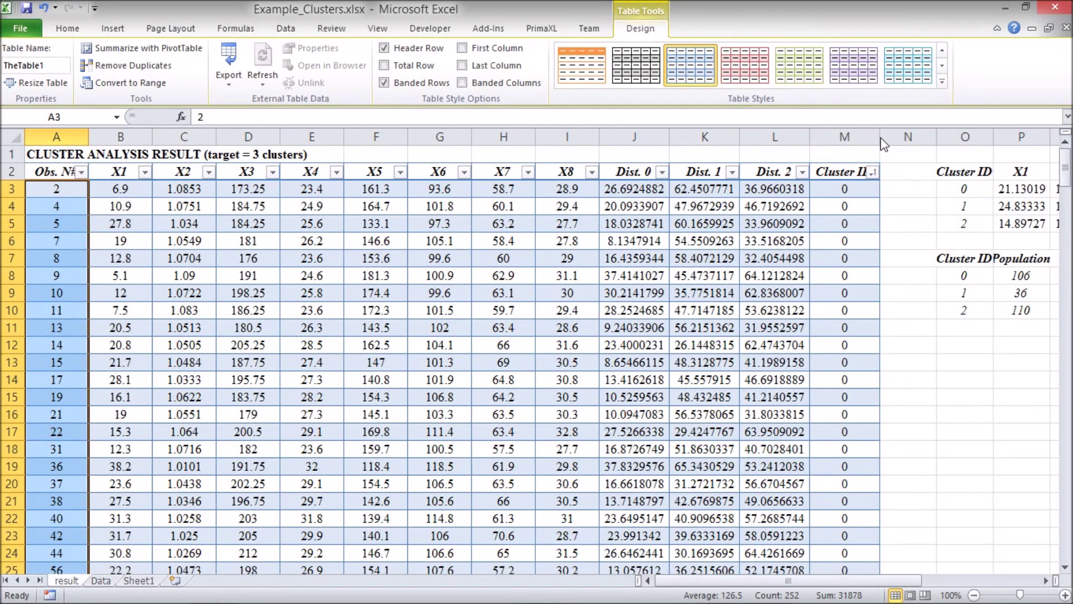
left_click_drag(880, 137, 901, 144)
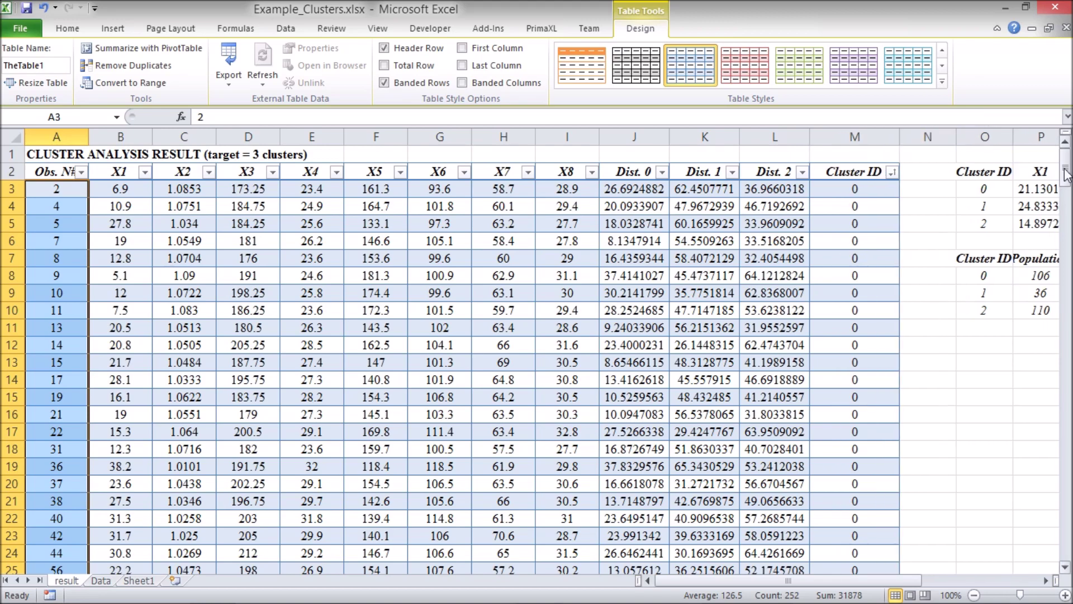
left_click_drag(1065, 176, 1065, 146)
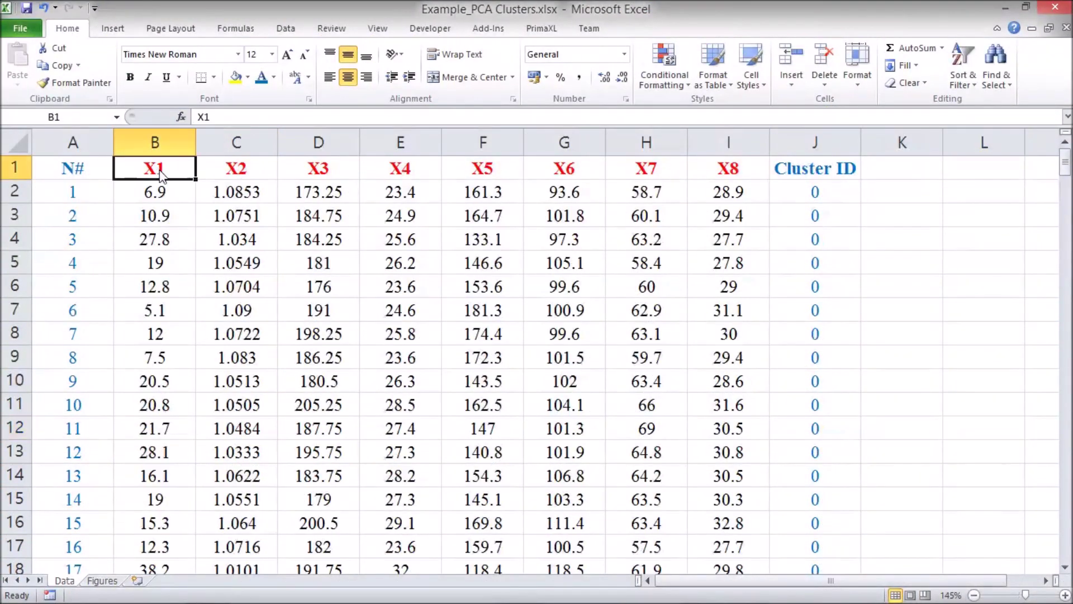
- Highlight the X1–X8 headers and the Cluster ID heading in J1
left_click_drag(161, 176, 713, 179)
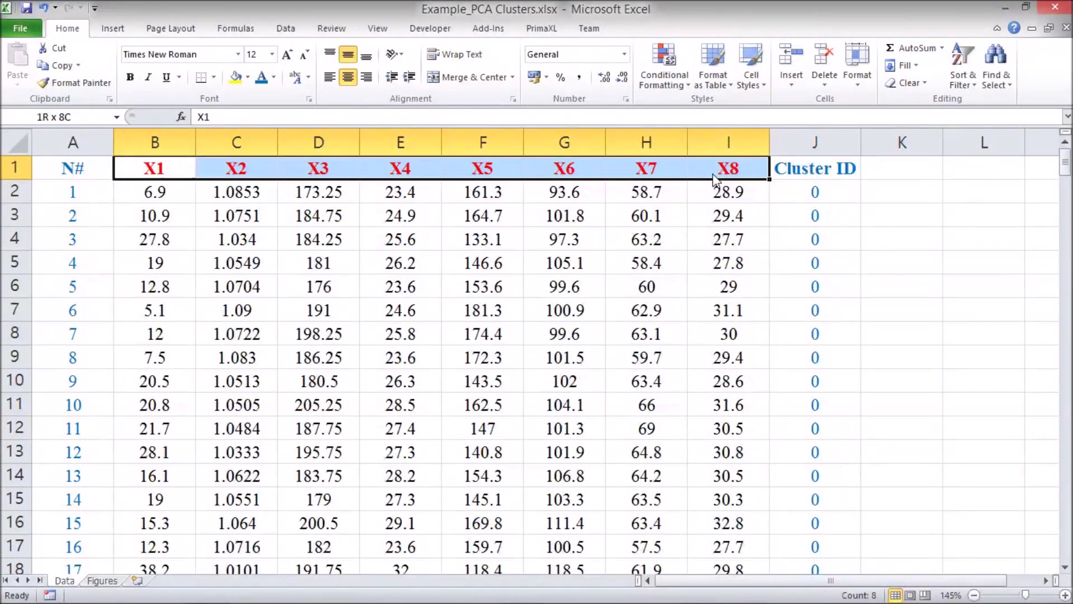
left_click(848, 173)
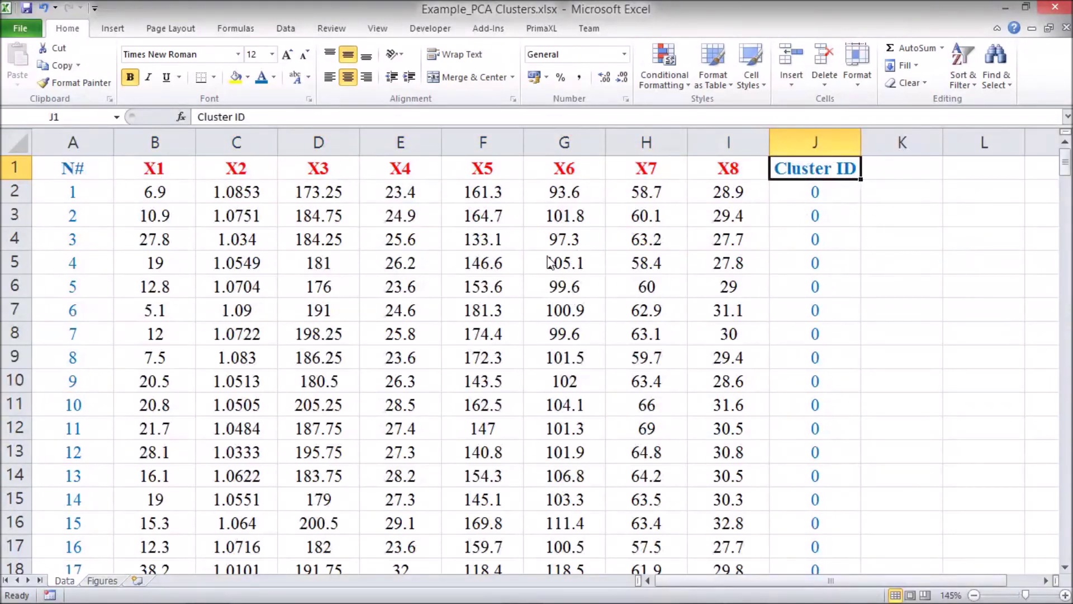
mouse_move(1065, 168)
left_mouse_down()
mouse_move(1065, 486)
mouse_move(1064, 162)
left_mouse_up()
- Run PrimaXL PCA on B2:I253 to a new sheet, excluding loadings and centers
left_click(531, 37)
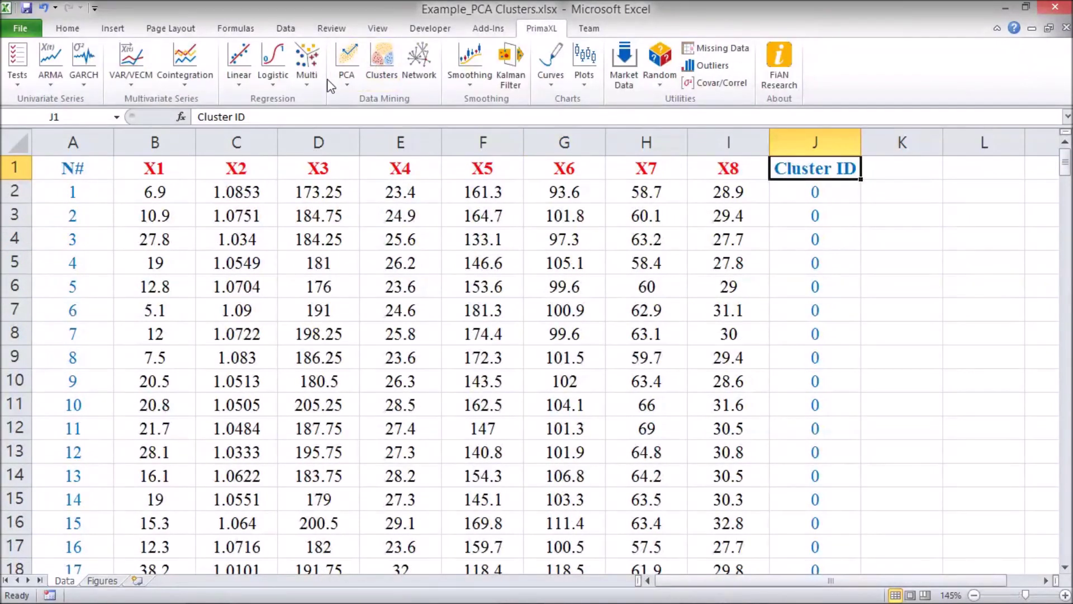
left_click(347, 78)
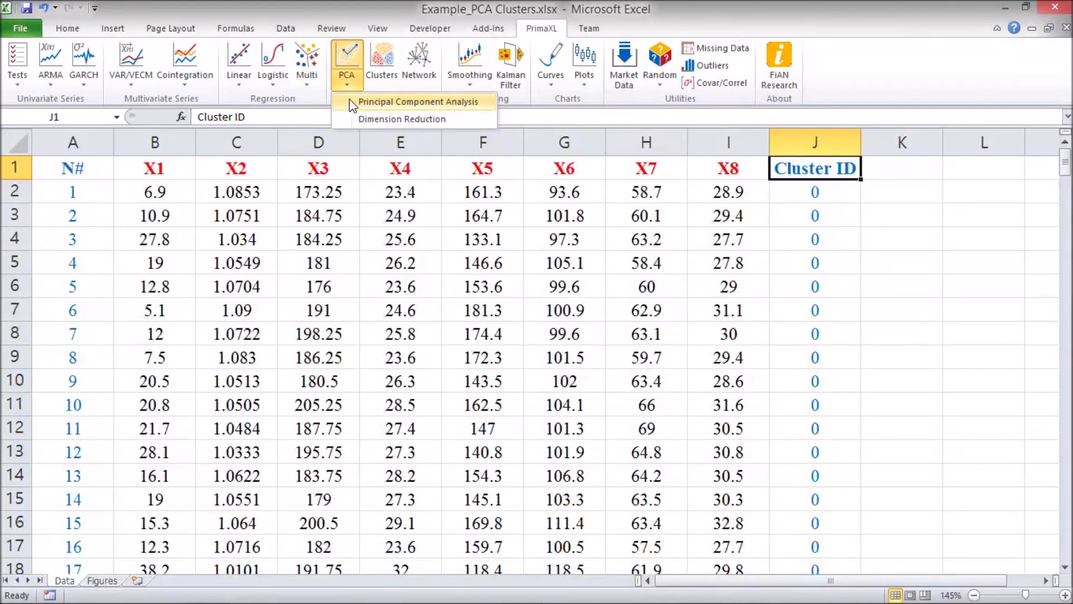
left_click(350, 100)
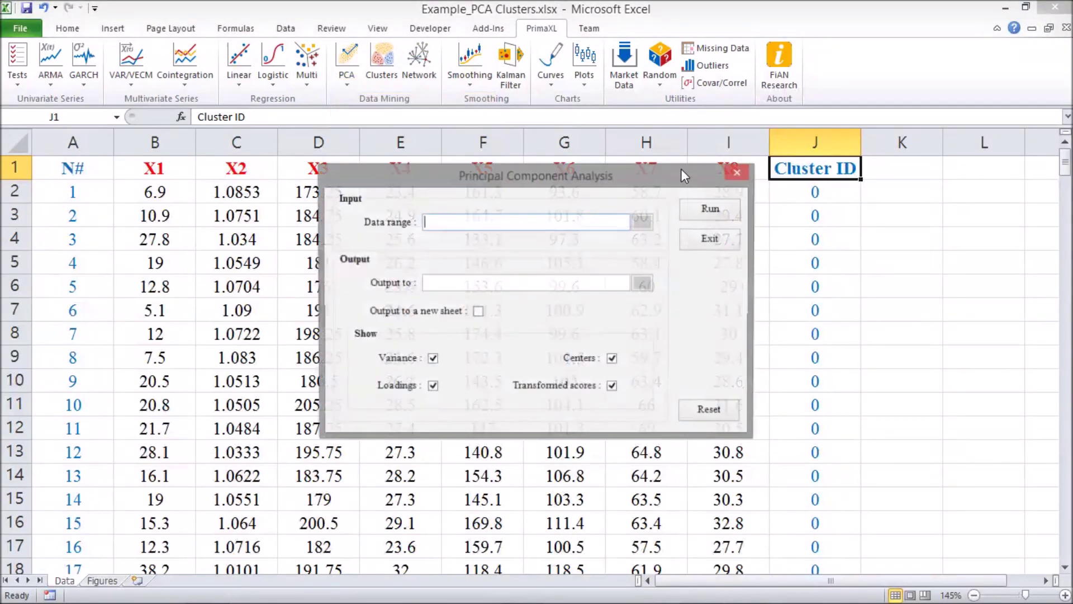
left_click(641, 223)
left_click_drag(156, 193, 729, 534)
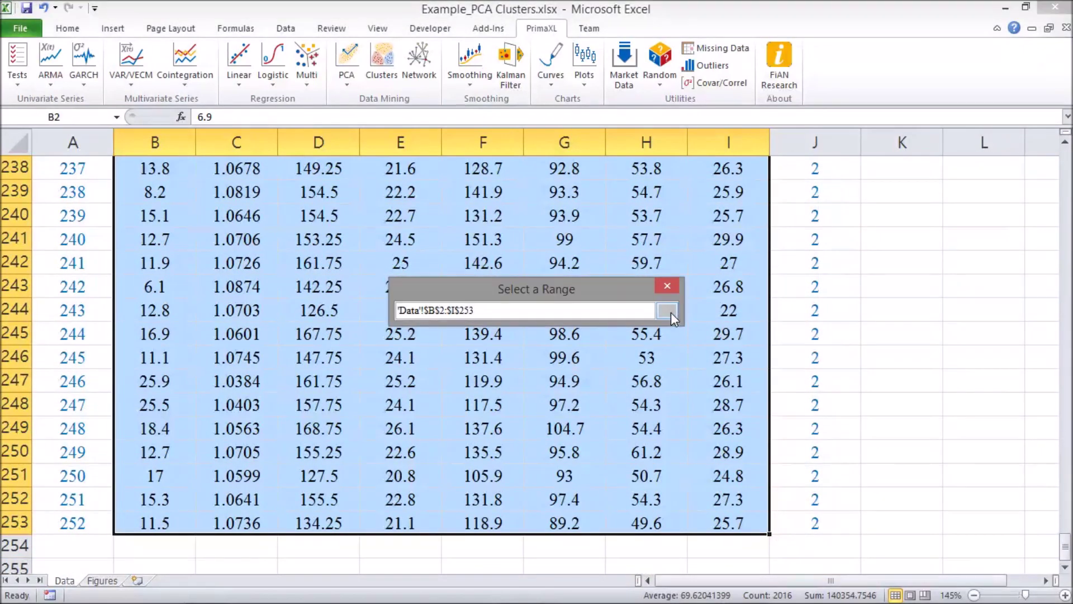
left_click(669, 312)
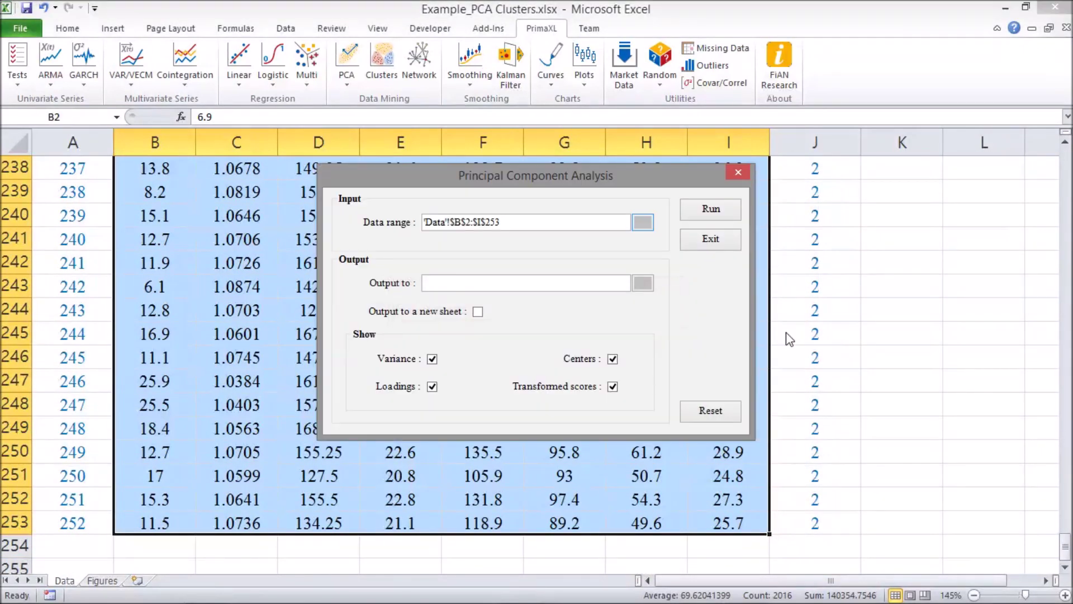
left_click(478, 311)
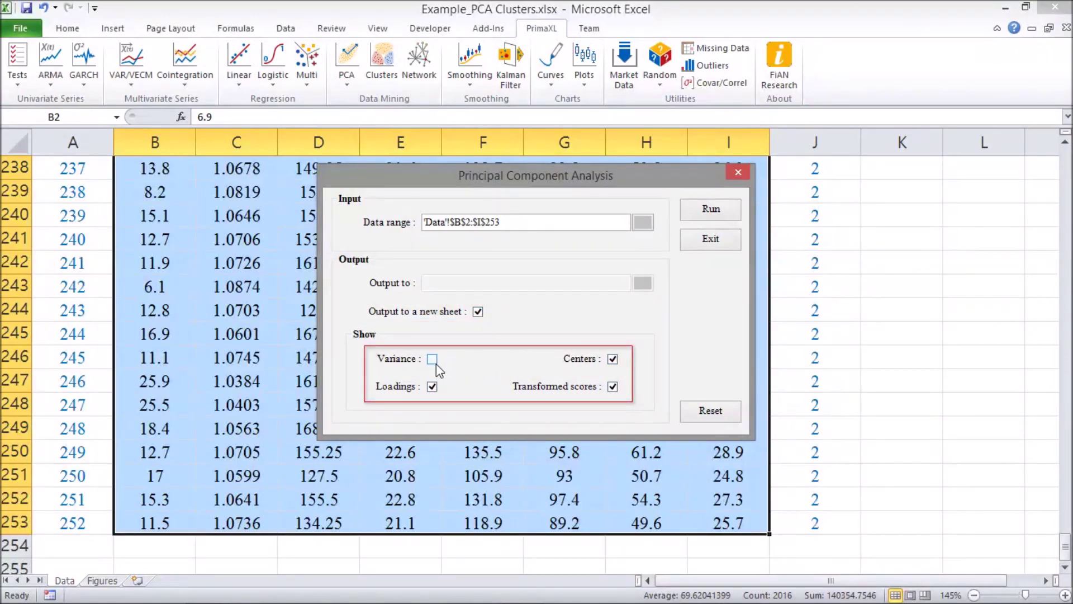
left_click(432, 386)
left_click(612, 359)
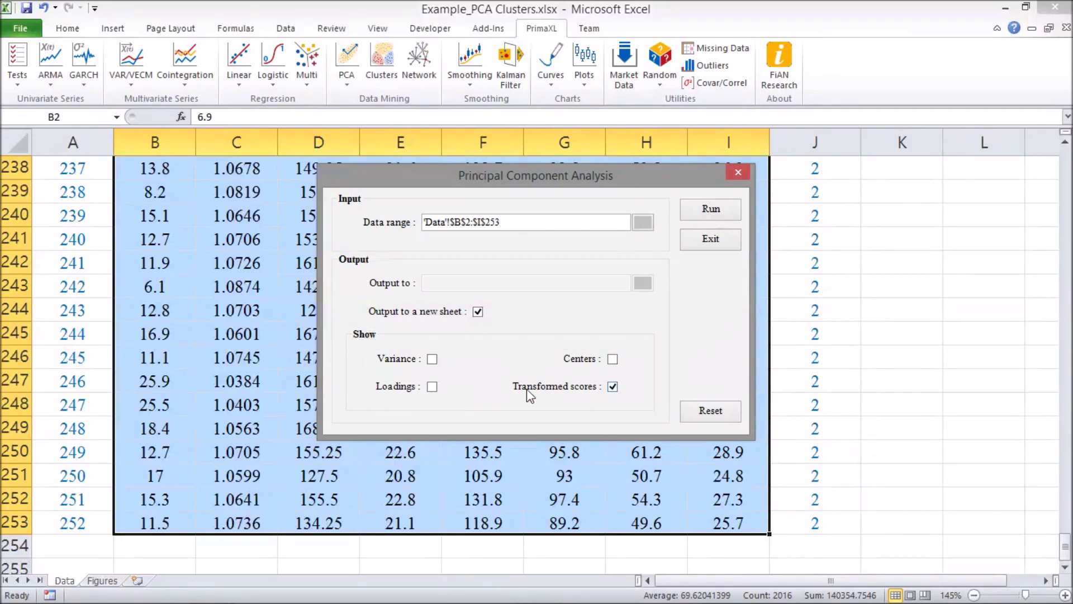
left_click(711, 212)
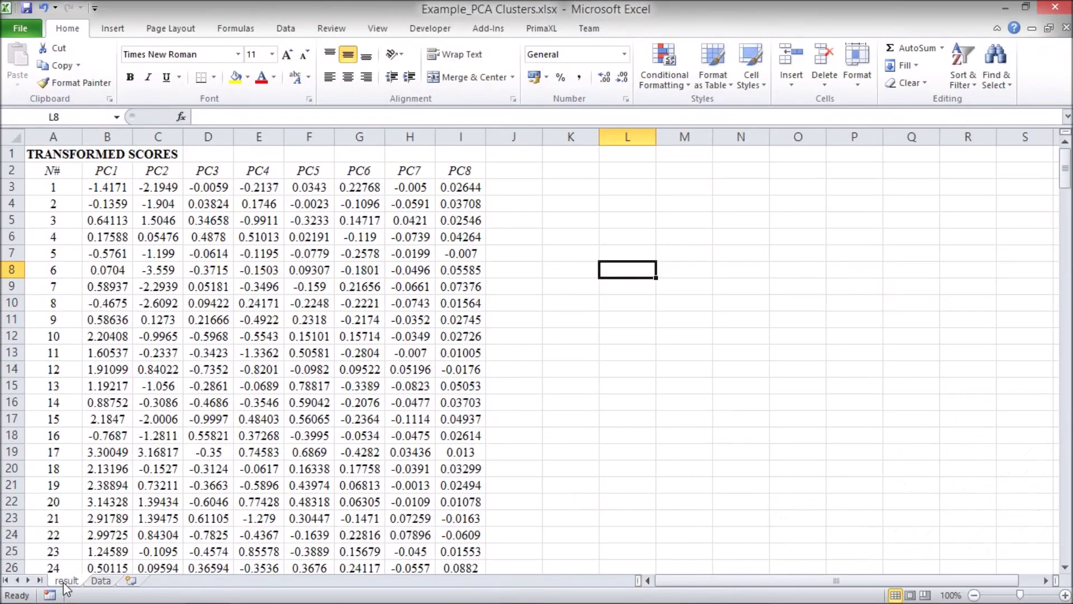
- Delete the TRANSFORMED SCORES title row from the scores sheet
left_click(11, 154)
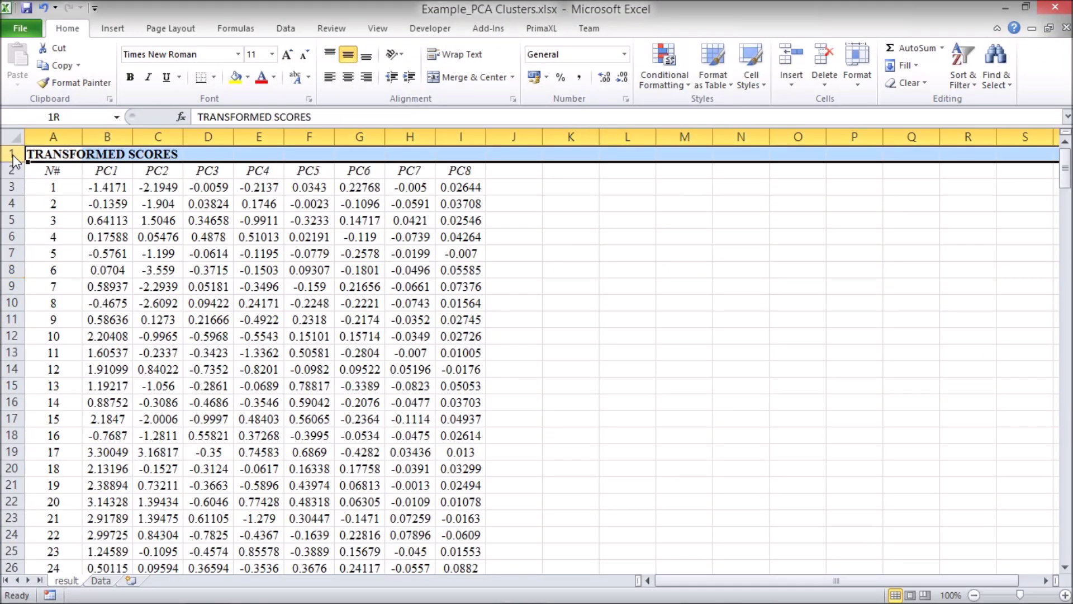
right_click(13, 155)
left_click(53, 275)
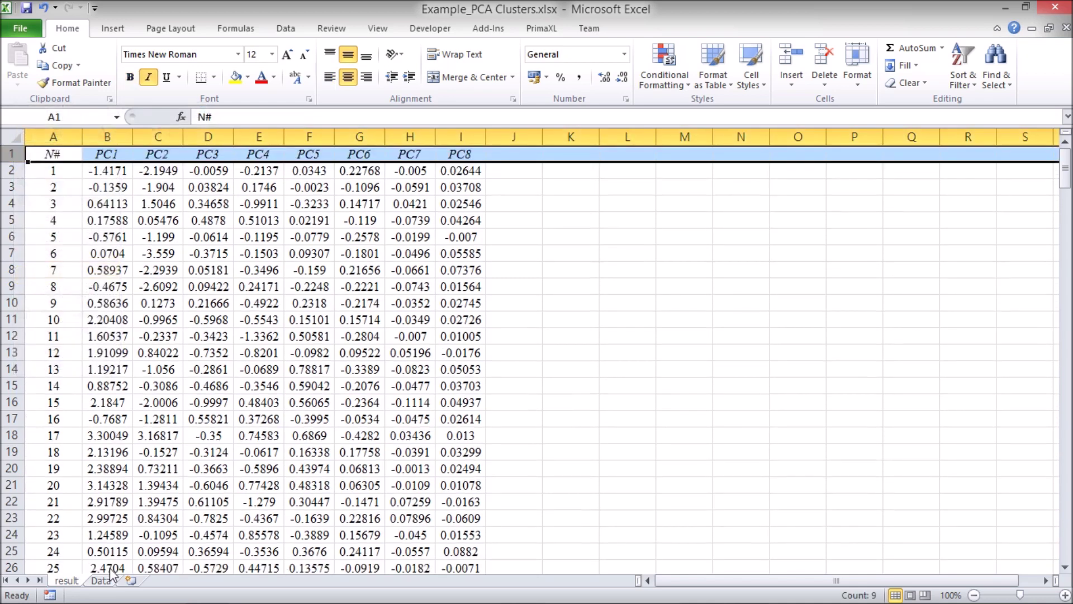
- Copy the Data sheet's Cluster ID column into column J of the scores sheet
left_click(101, 582)
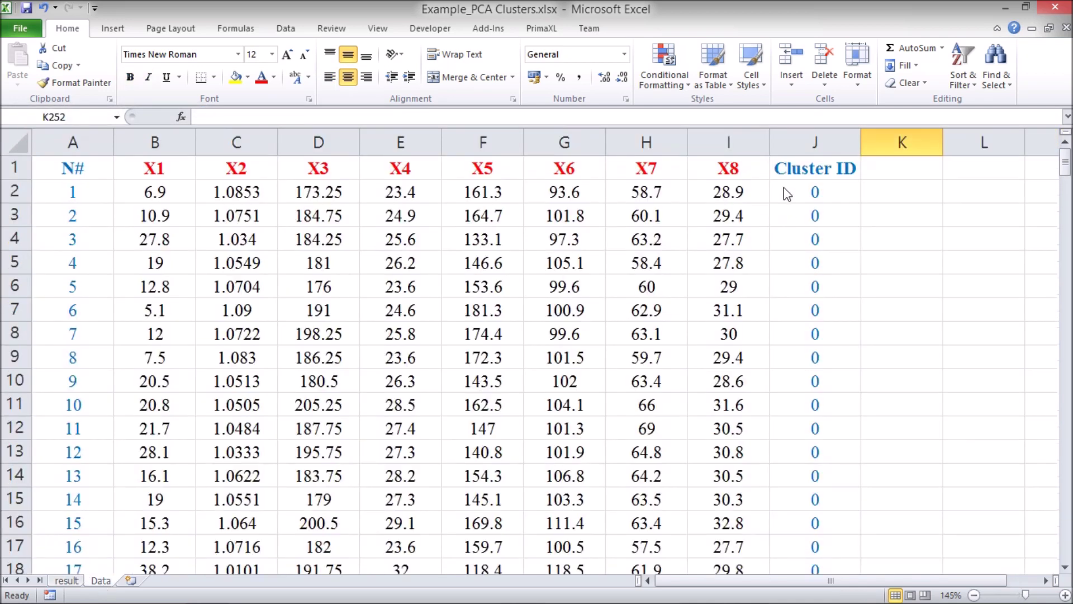
left_click(802, 152)
right_click(802, 152)
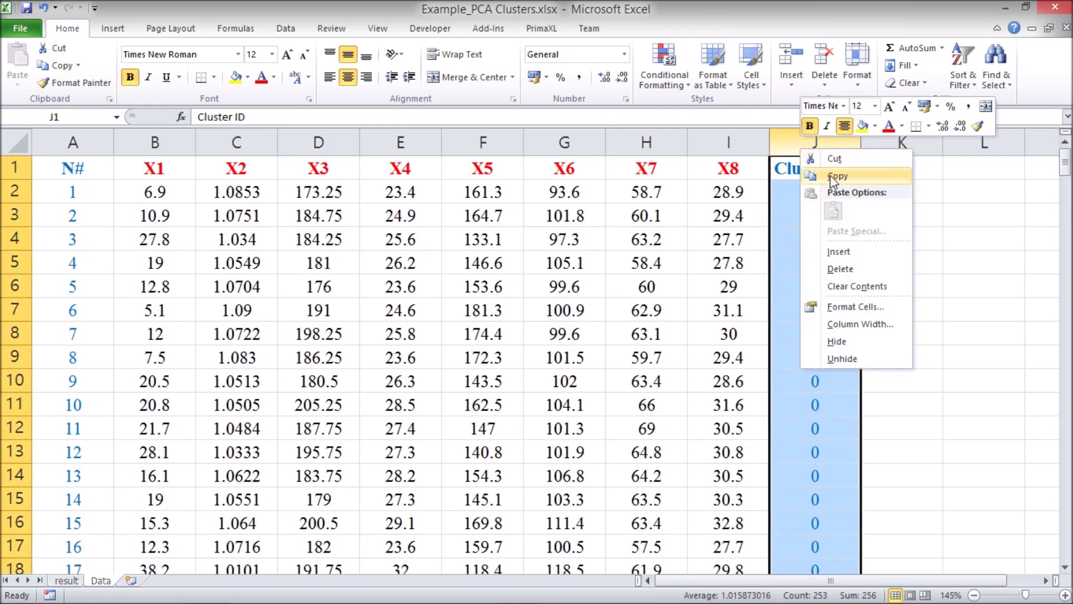
left_click(836, 173)
left_click(67, 579)
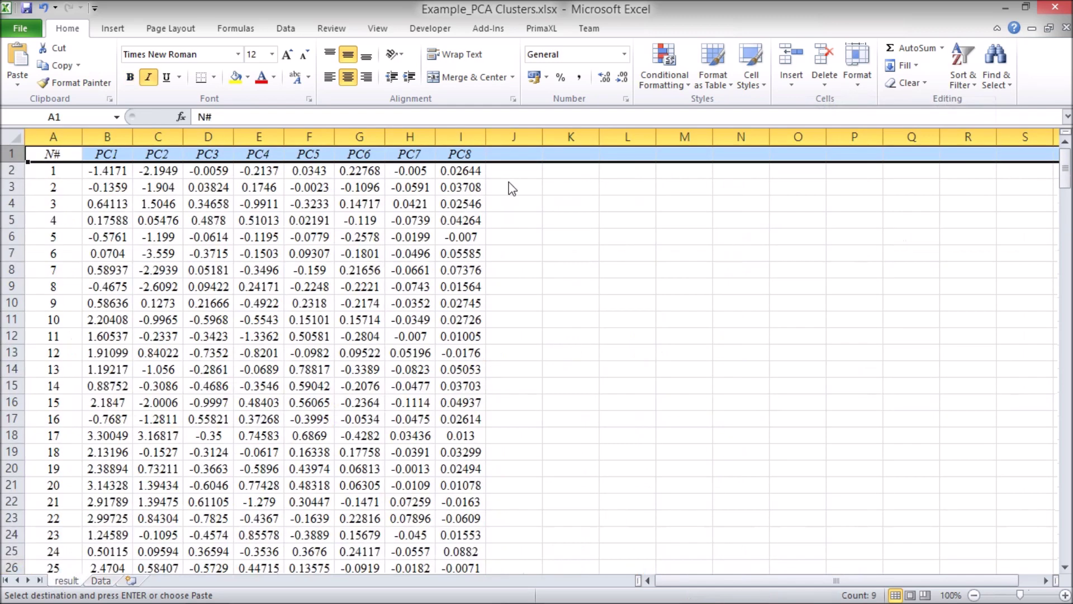
left_click(514, 139)
right_click(515, 147)
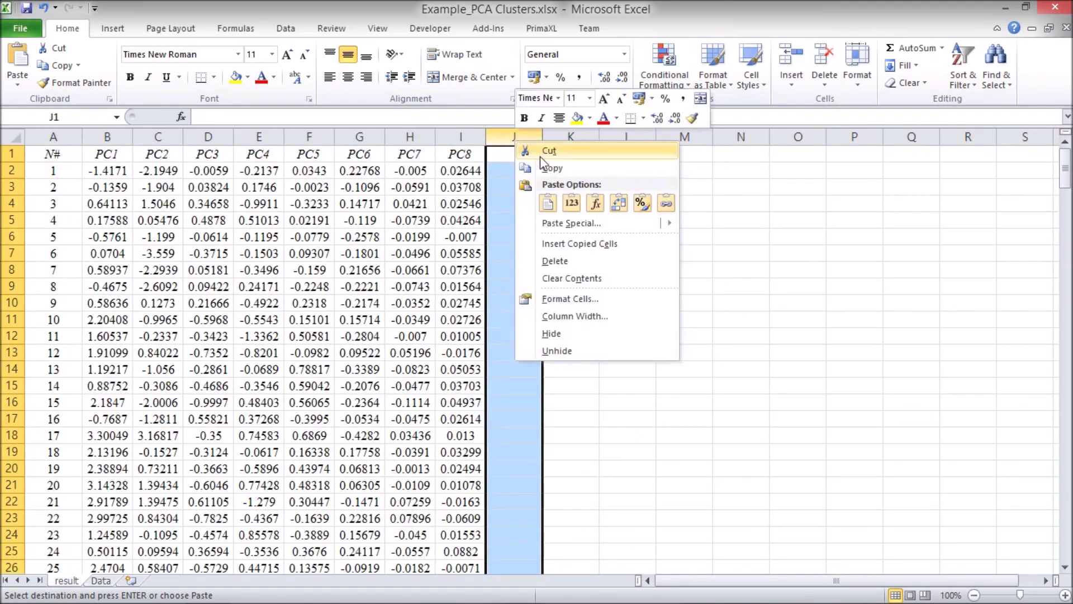
left_click(553, 208)
- Select the PC1 and PC2 scores for the cluster 0 rows (B2:C107)
left_click(717, 277)
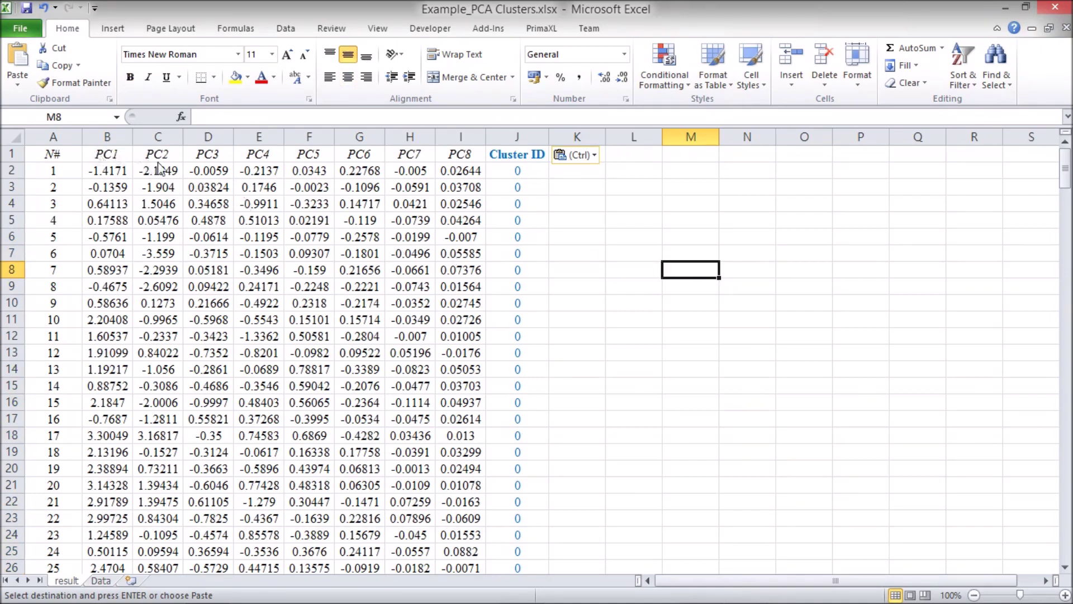
left_click(118, 159)
left_click(153, 157)
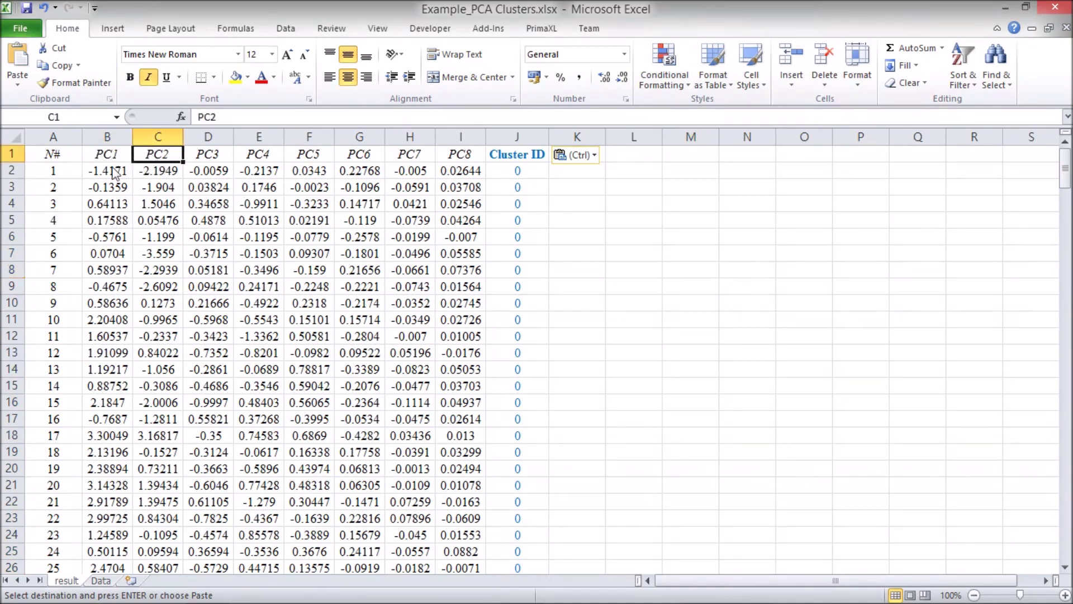
left_click_drag(115, 172, 170, 388)
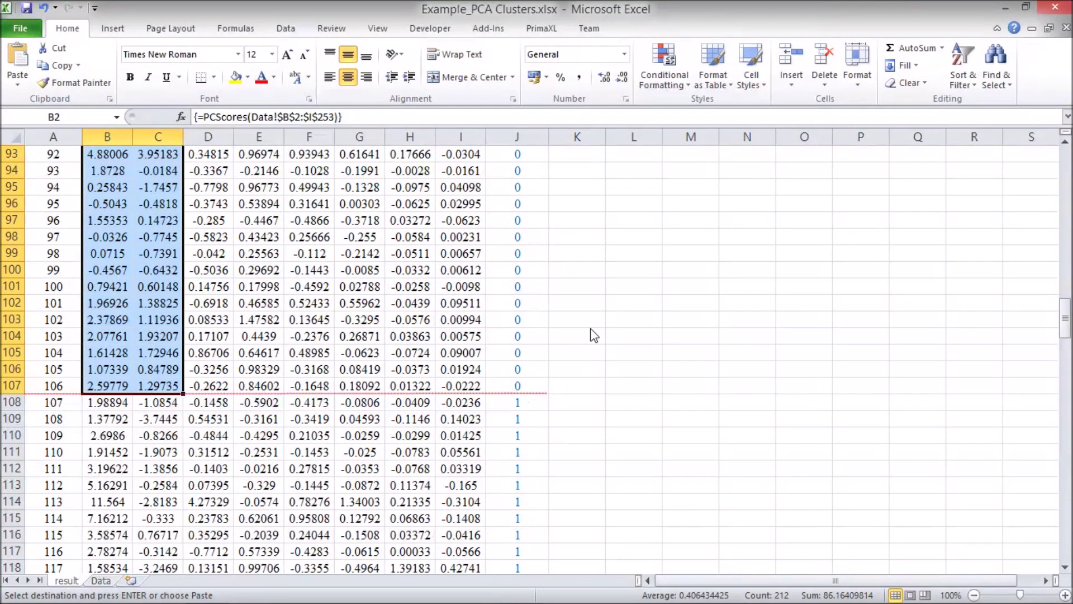
- Insert a markers-only scatter of PC1 vs PC2, move it right, and open Select Data
left_click(112, 28)
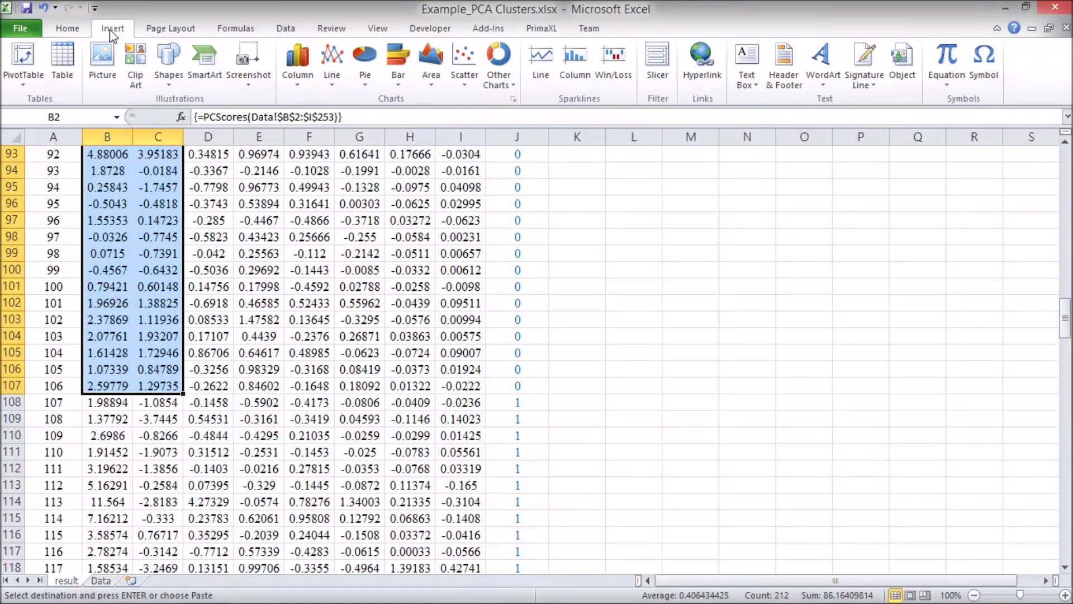
left_click(463, 67)
left_click(469, 125)
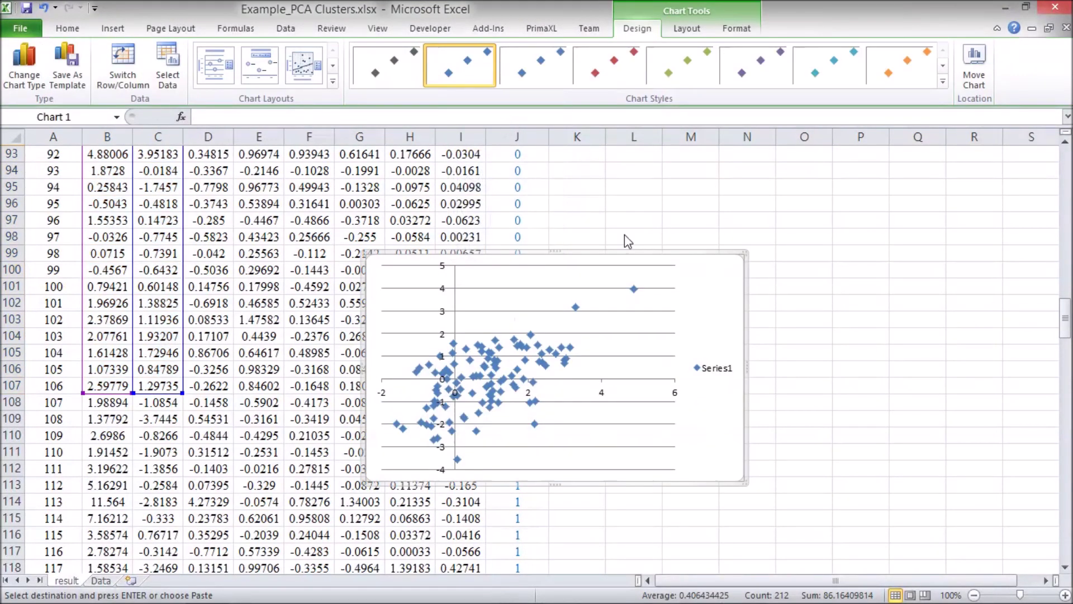
left_click_drag(615, 256, 771, 237)
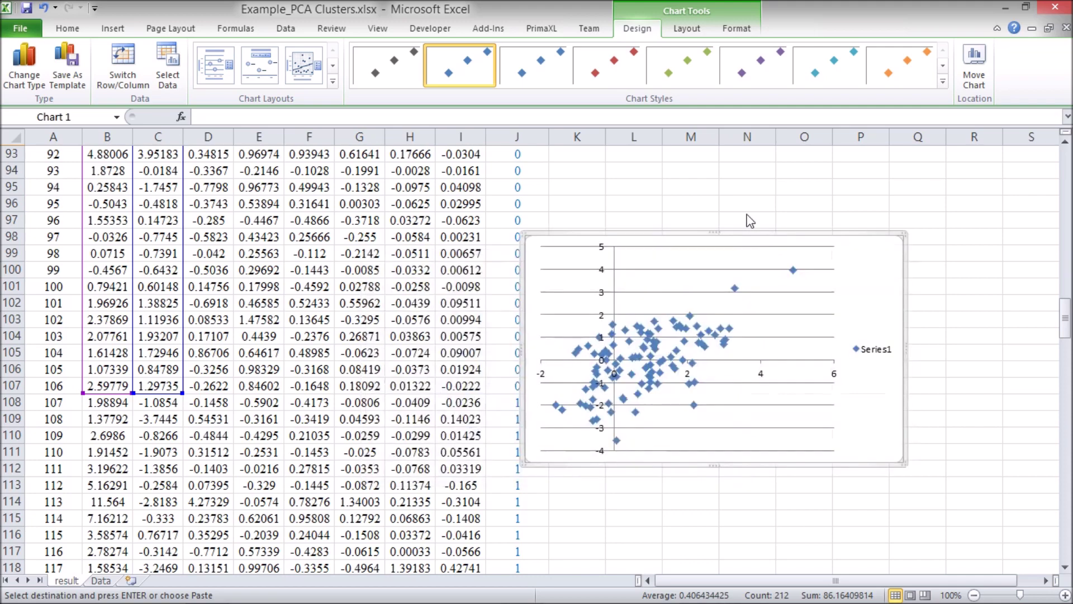
right_click(773, 311)
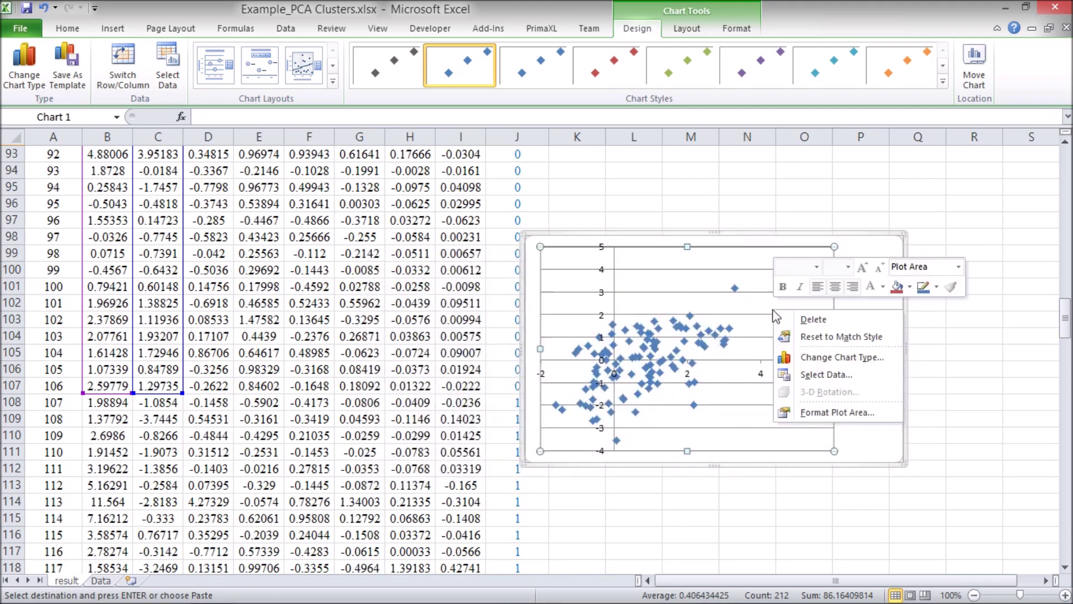
left_click(821, 373)
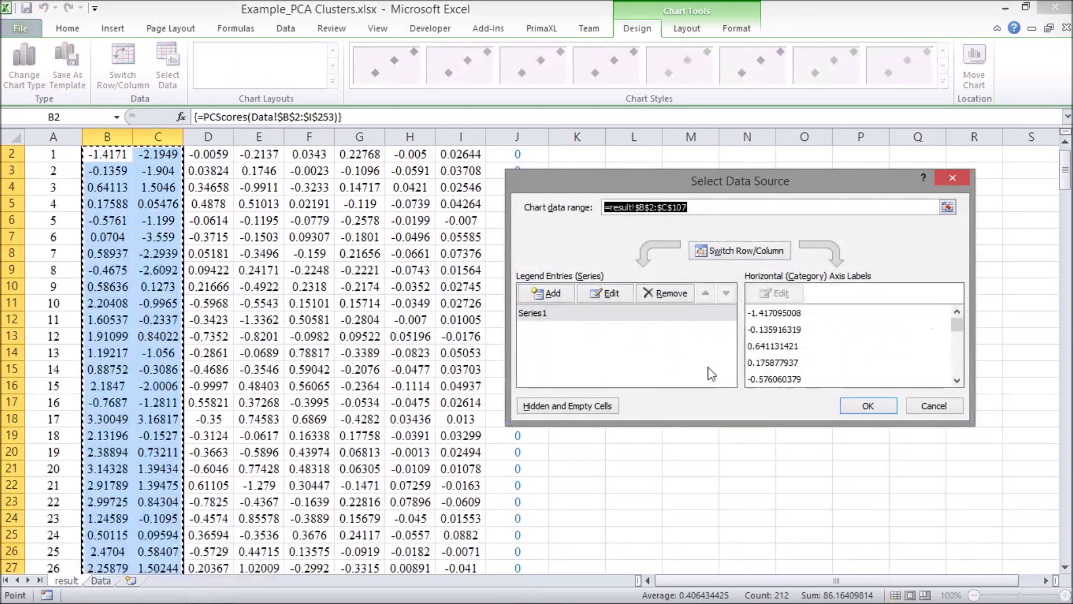